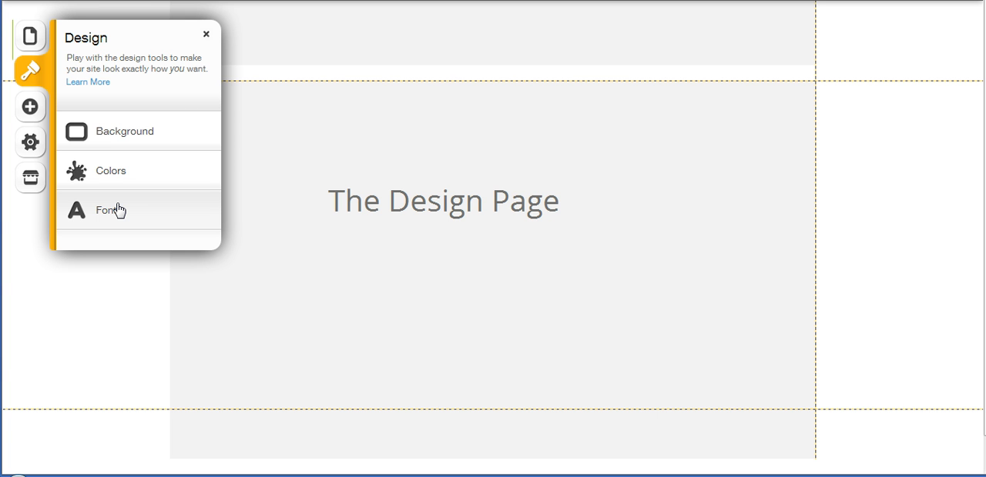
Apply the site font scheme that pairs script Lobster headings with bold body text
click(105, 211)
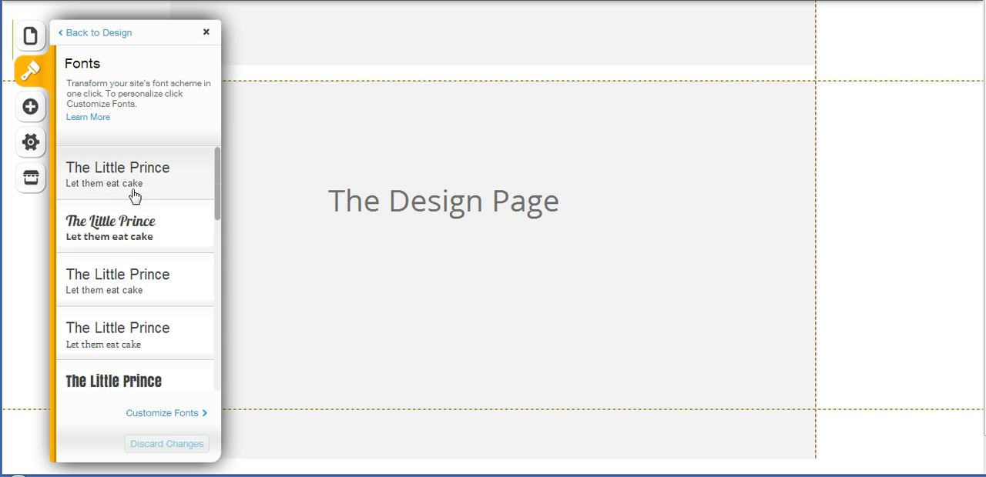
click(131, 221)
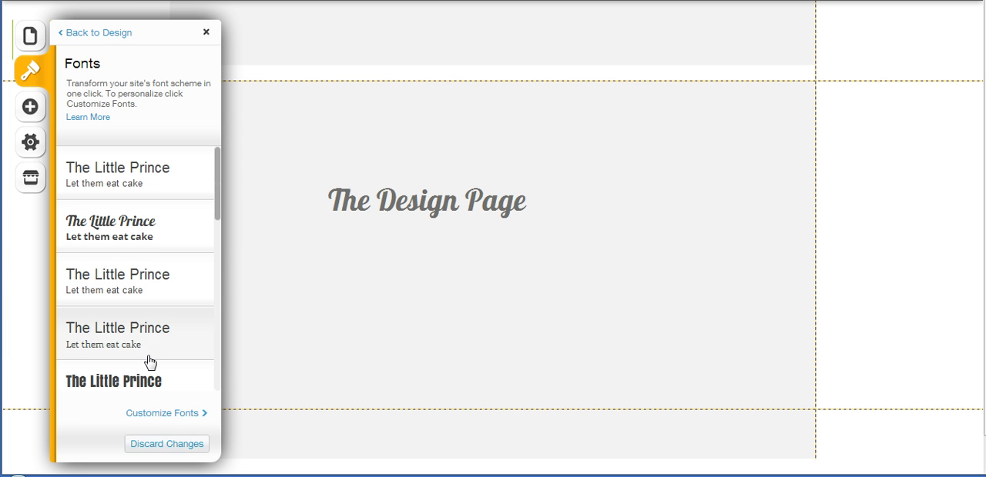
Customize the site's Title text style to use the Fredericka the Great font
click(163, 414)
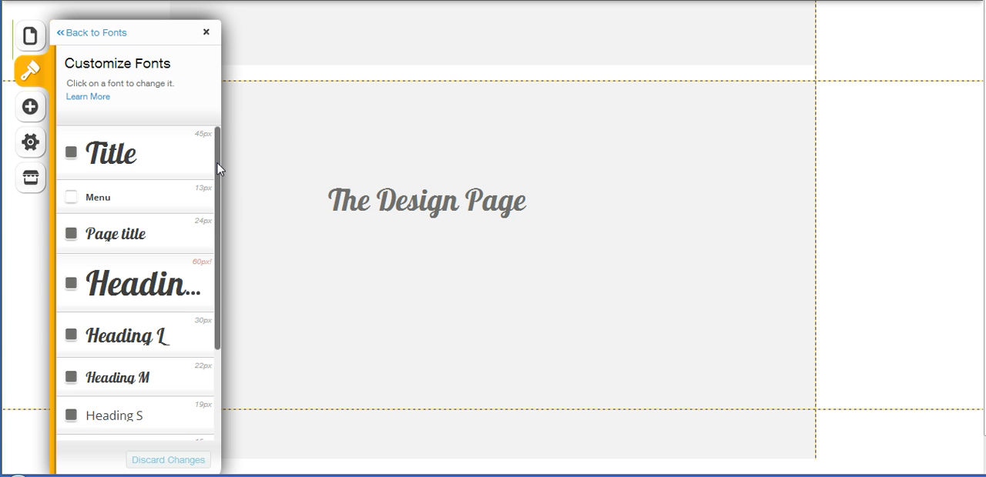
drag(219, 170, 215, 283)
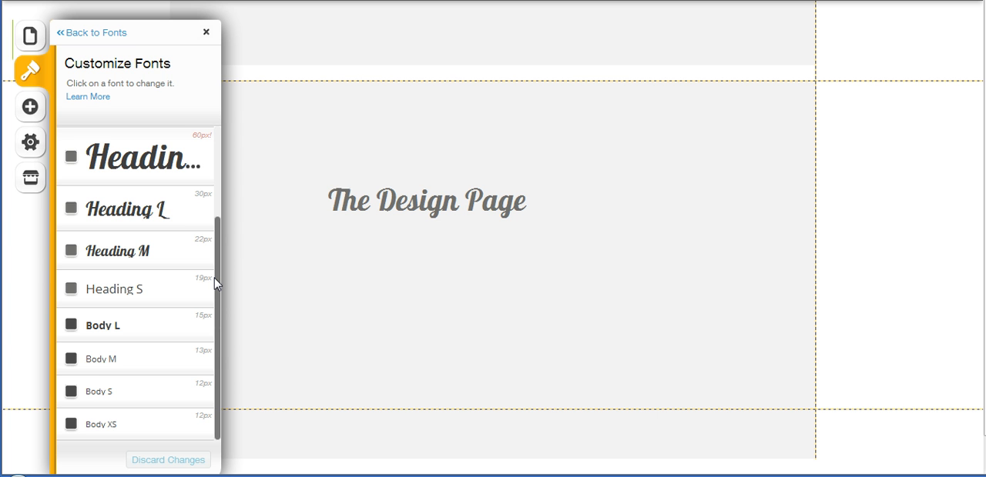
drag(223, 261, 218, 161)
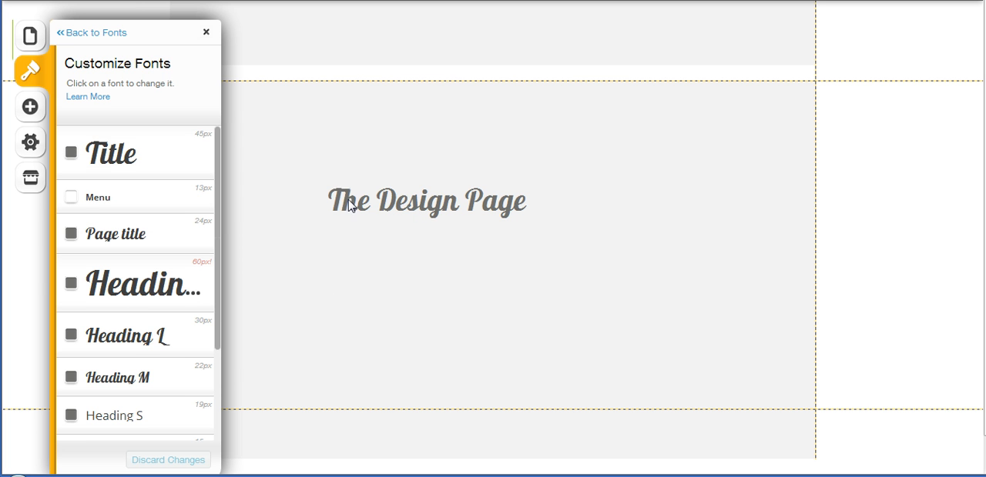
click(127, 157)
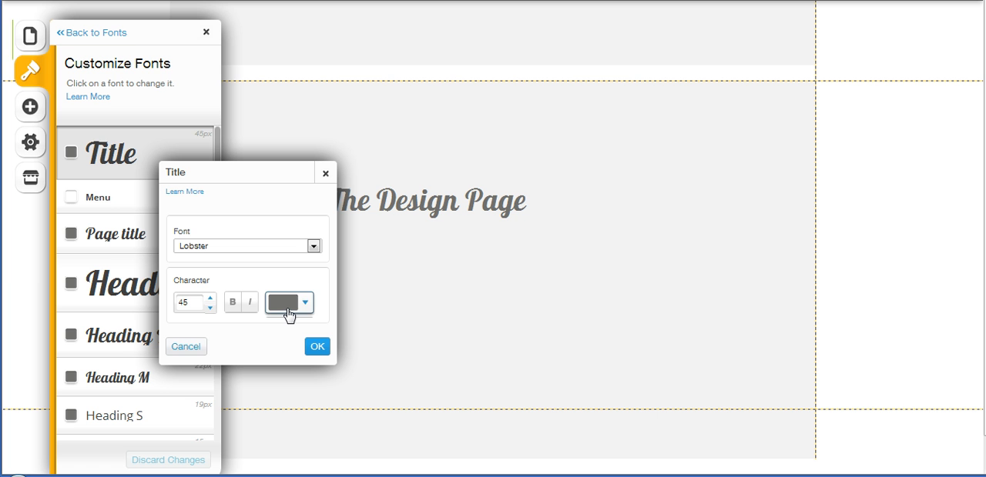
click(314, 246)
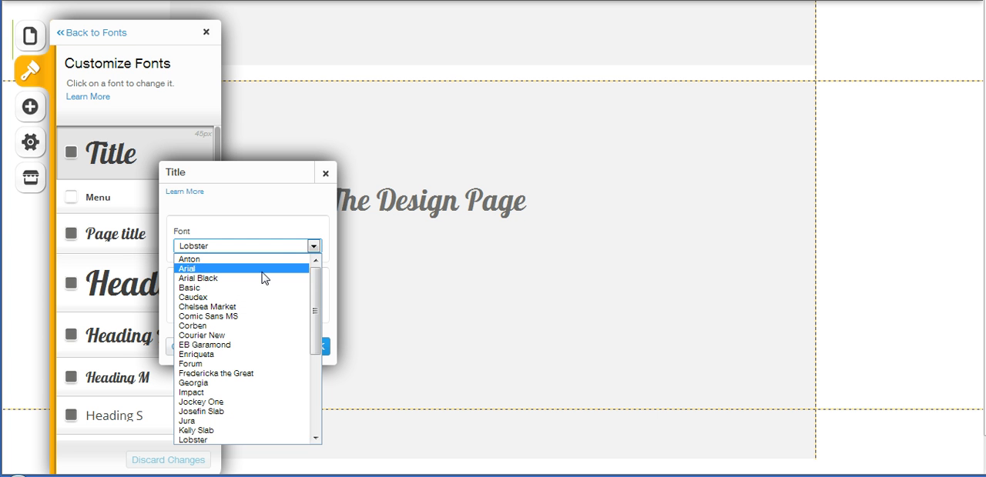
click(260, 373)
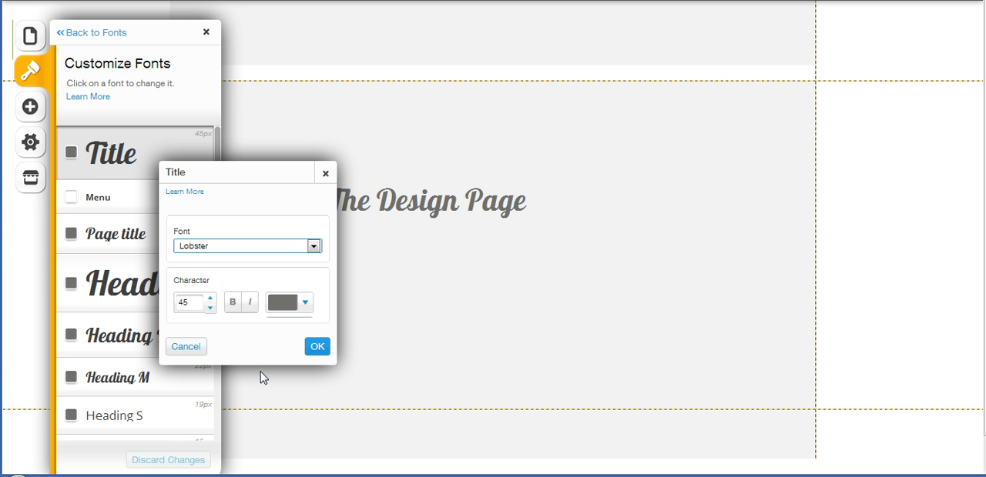
drag(234, 182, 665, 141)
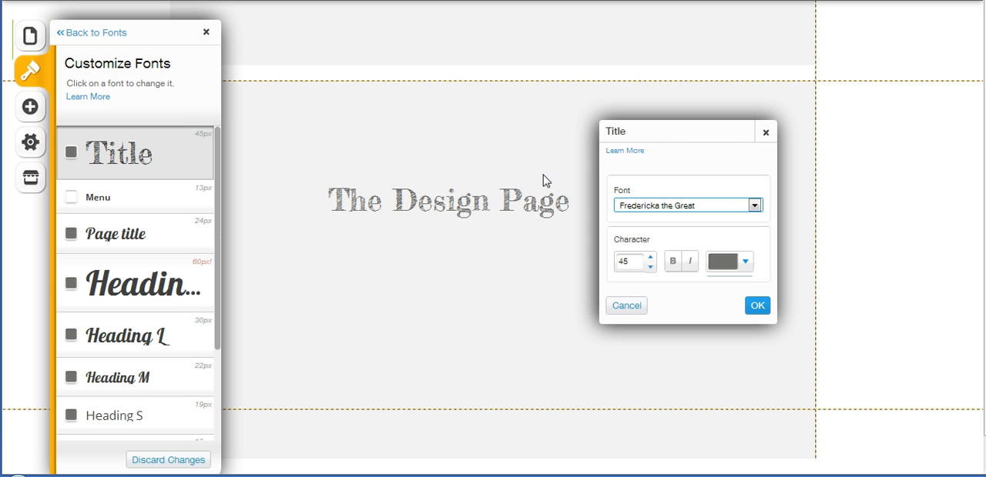
Increase the Title style's character size to 55 and uncover the page heading
click(651, 259)
click(650, 259)
click(651, 259)
click(651, 259)
click(650, 259)
click(651, 259)
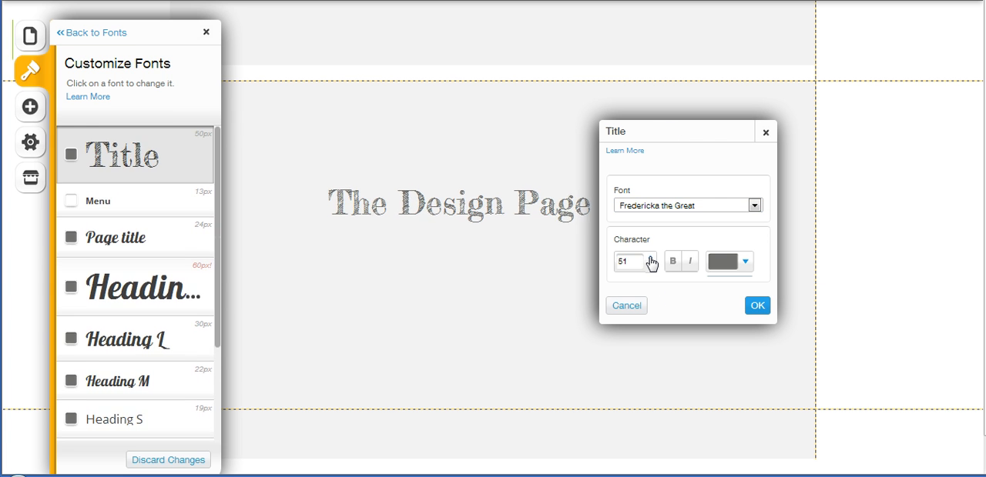
click(651, 259)
click(651, 258)
click(651, 259)
click(651, 259)
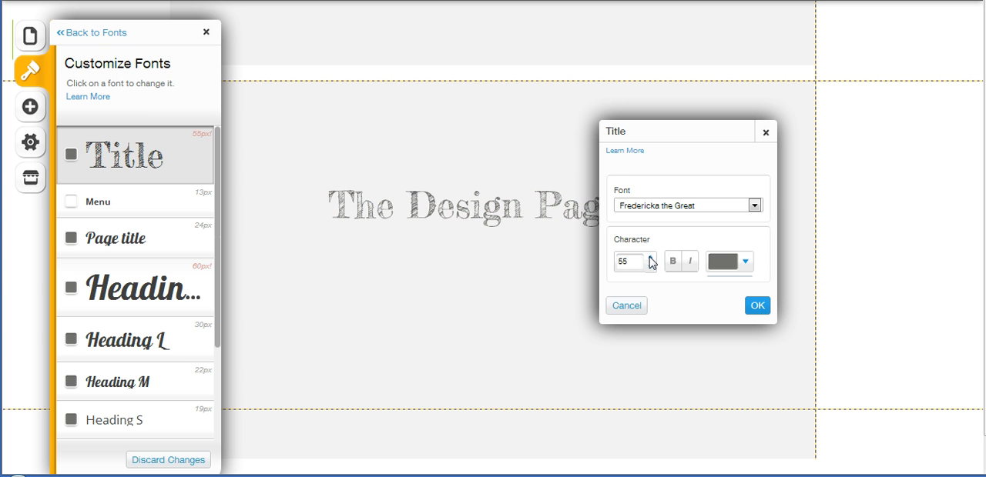
drag(682, 137, 451, 264)
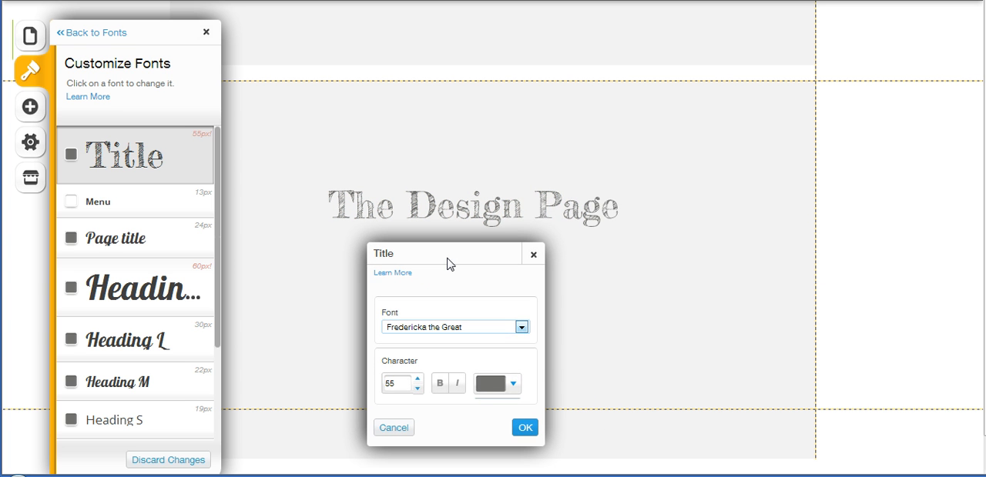
Change the Title style's color to red and accept the style settings
click(483, 388)
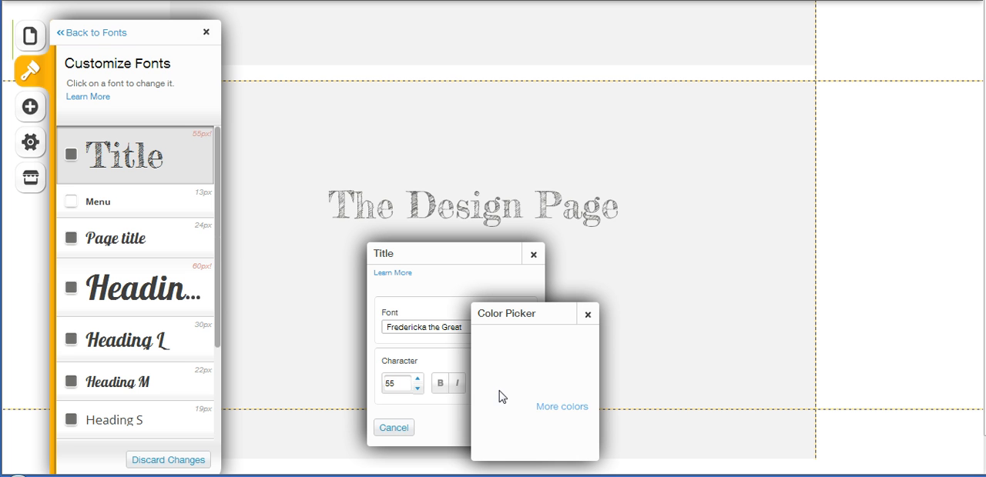
click(536, 428)
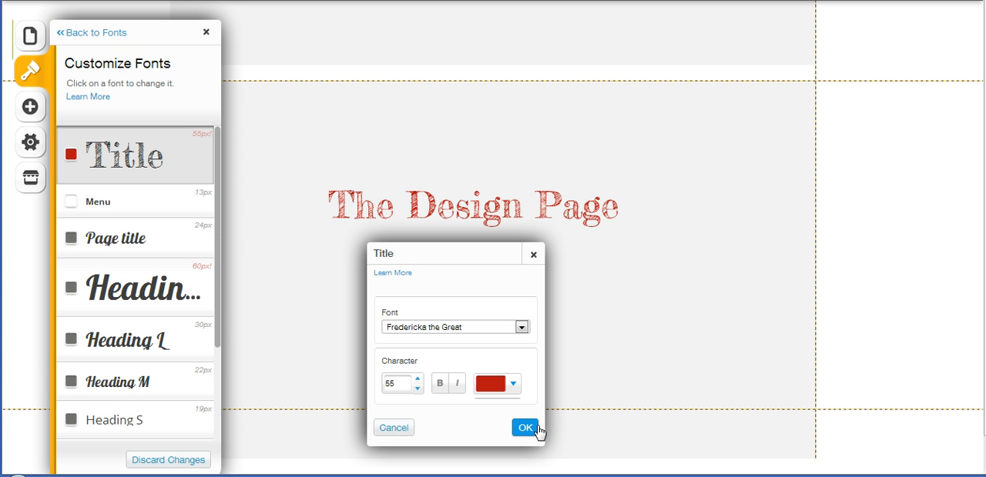
drag(399, 252, 665, 129)
click(791, 315)
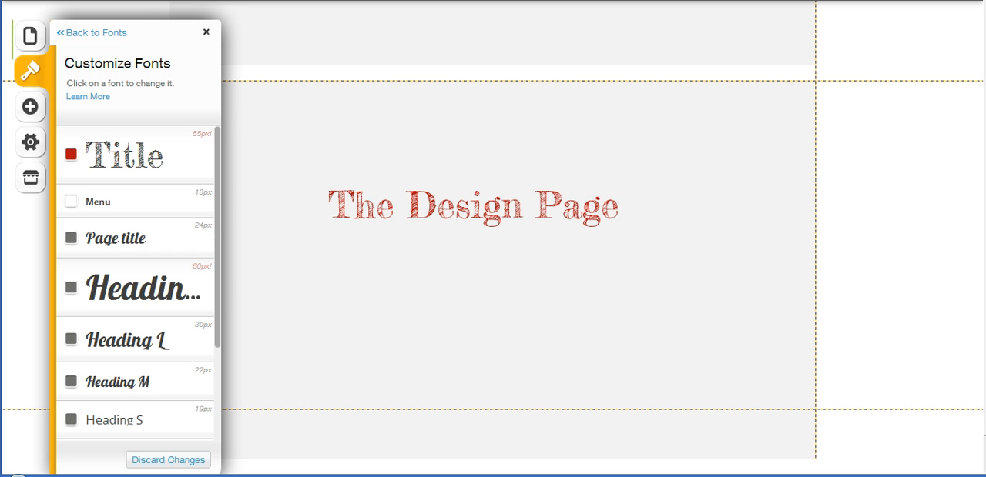
Open the "The Design Page" heading for text editing and examine the available inline styles and text colors
click(474, 208)
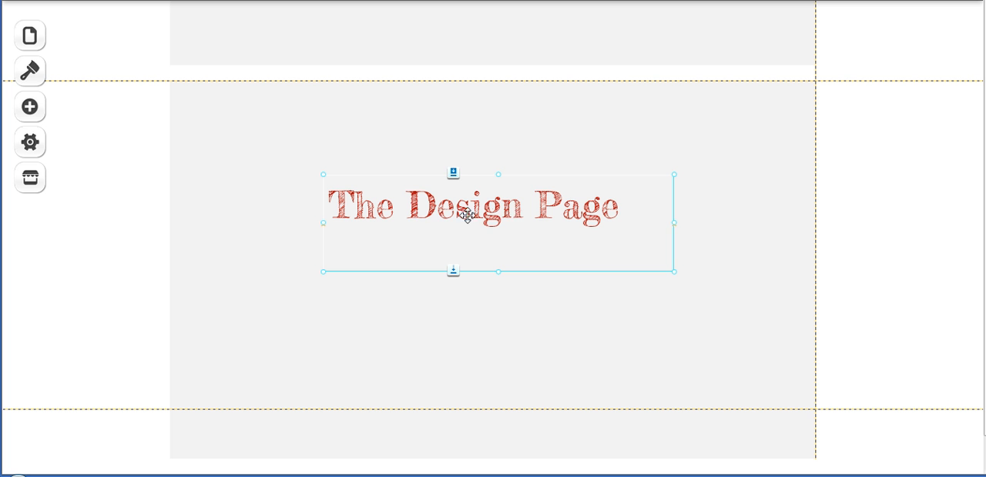
click(259, 230)
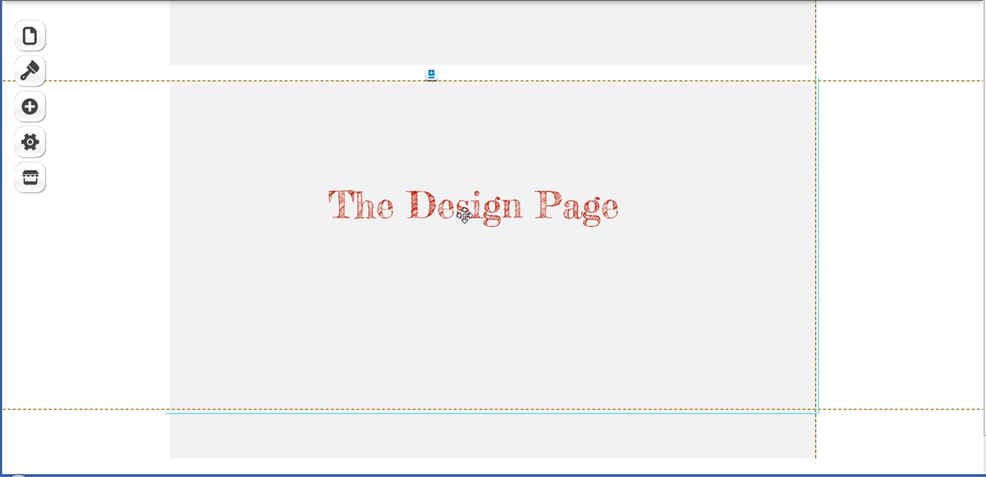
click(505, 214)
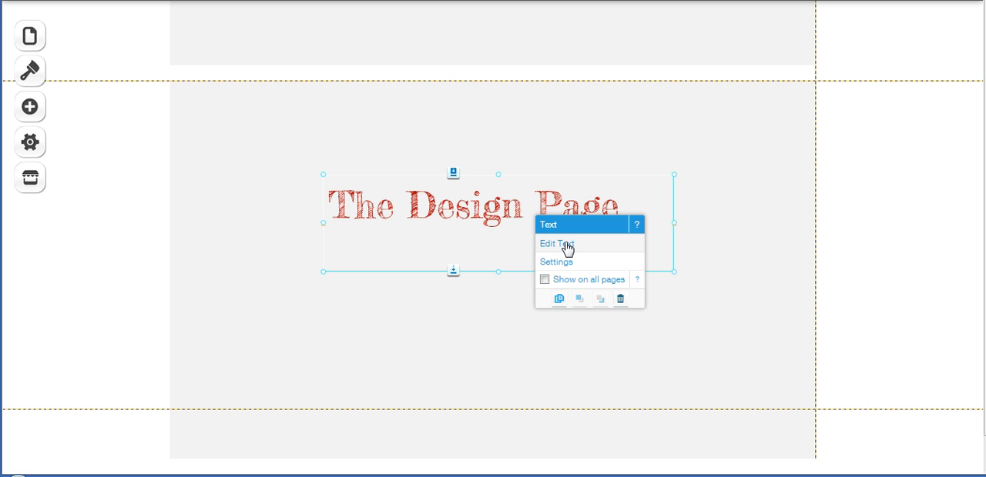
click(568, 245)
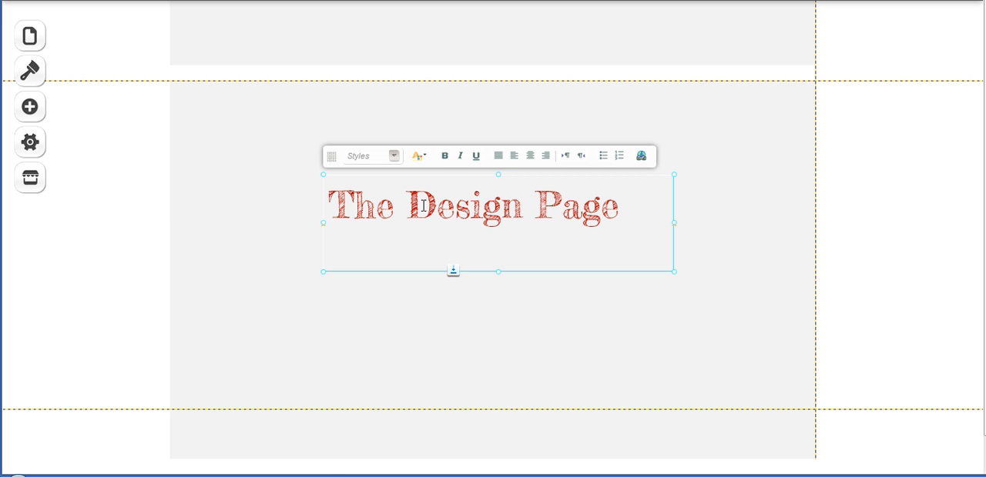
click(394, 156)
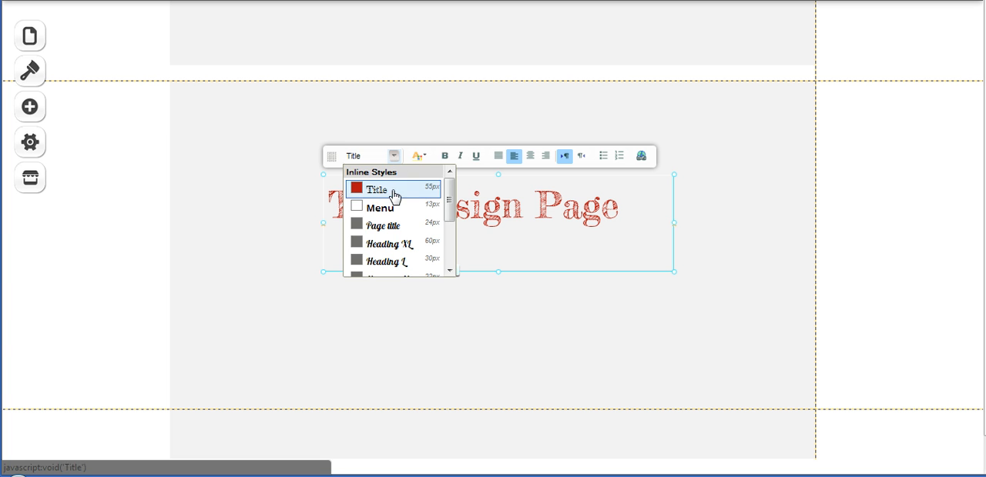
drag(446, 204, 452, 181)
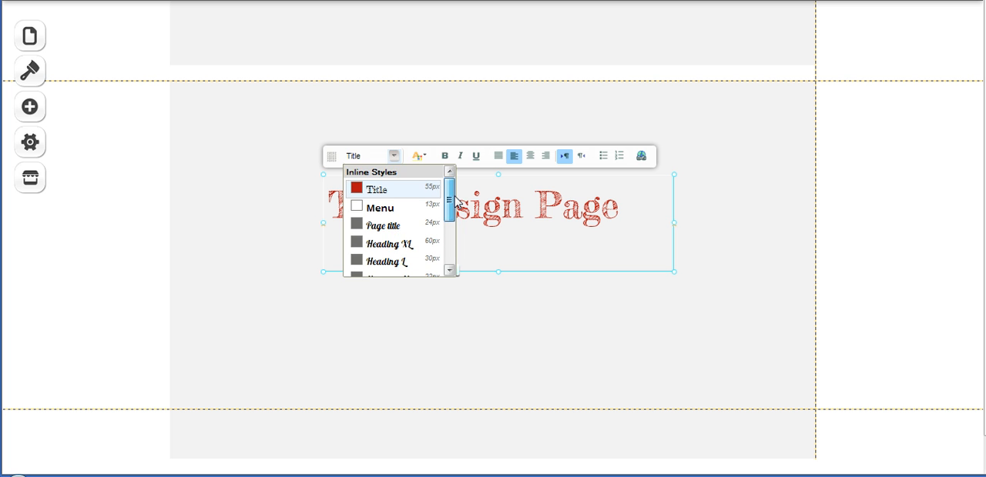
click(423, 160)
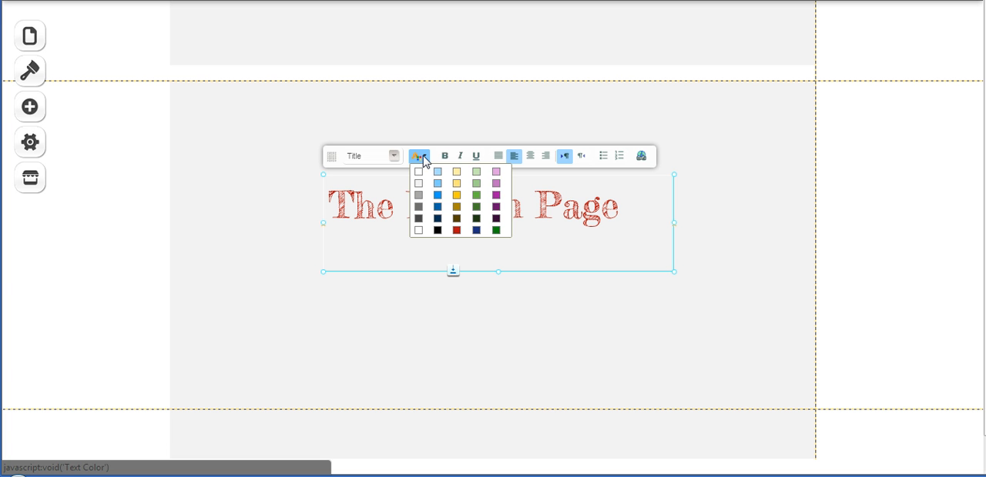
click(426, 160)
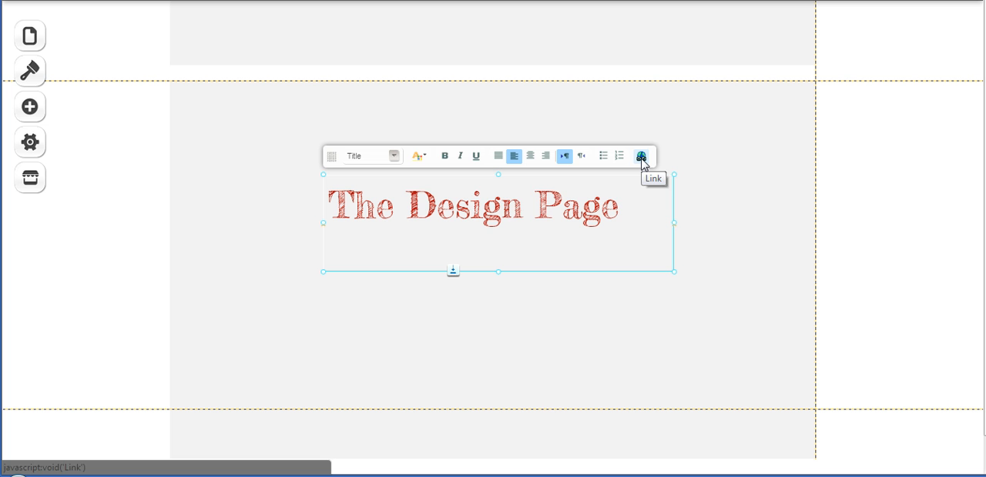
click(627, 199)
drag(628, 199, 325, 229)
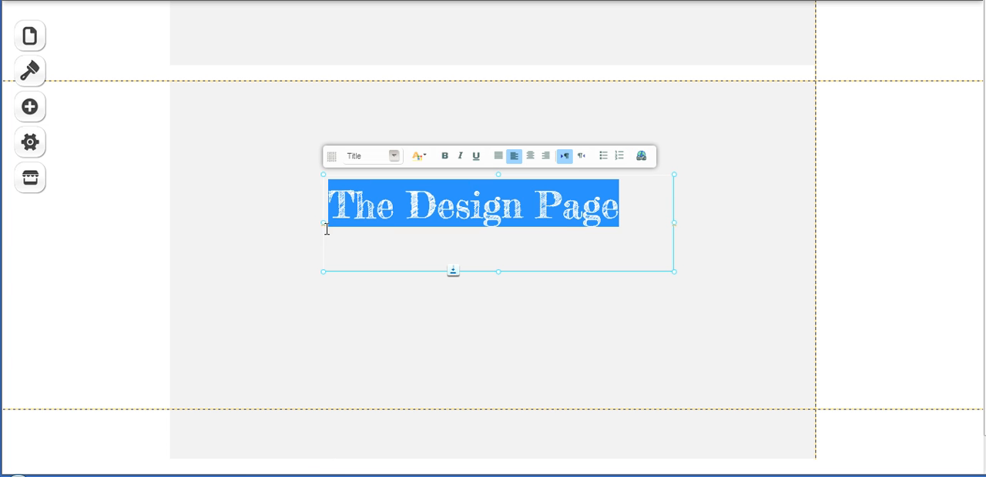
click(641, 157)
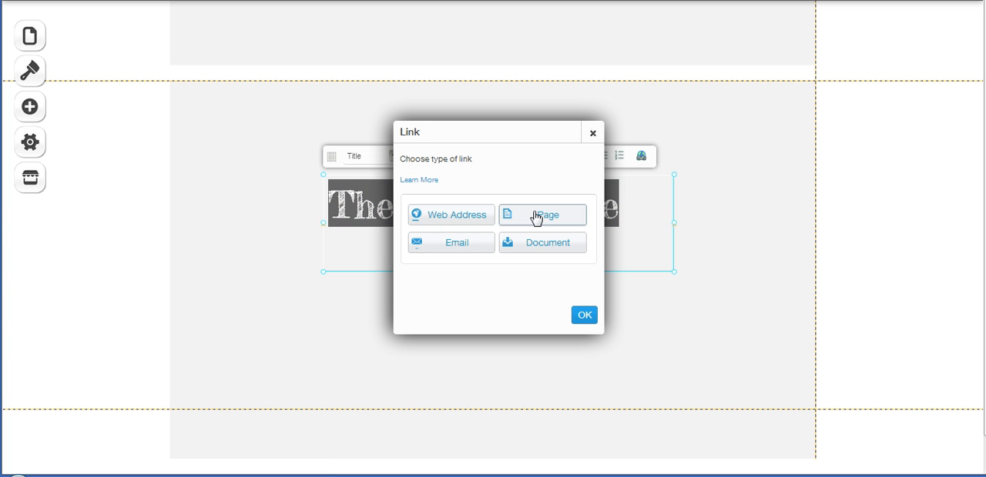
click(464, 228)
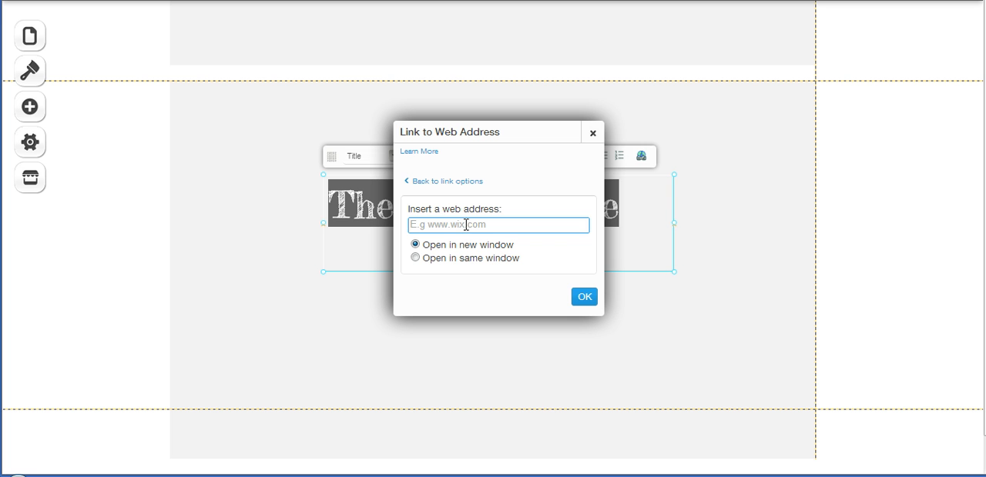
text(ht)
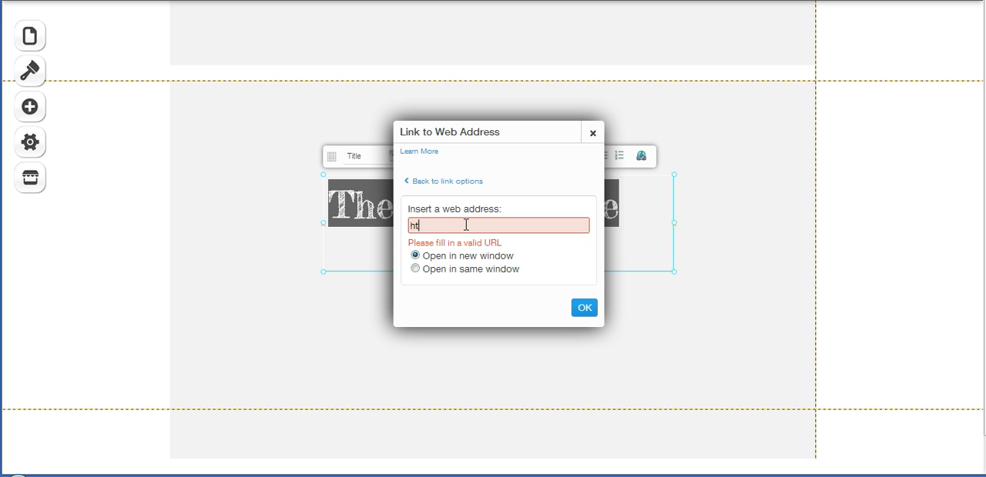
text(tp://one00dollar)
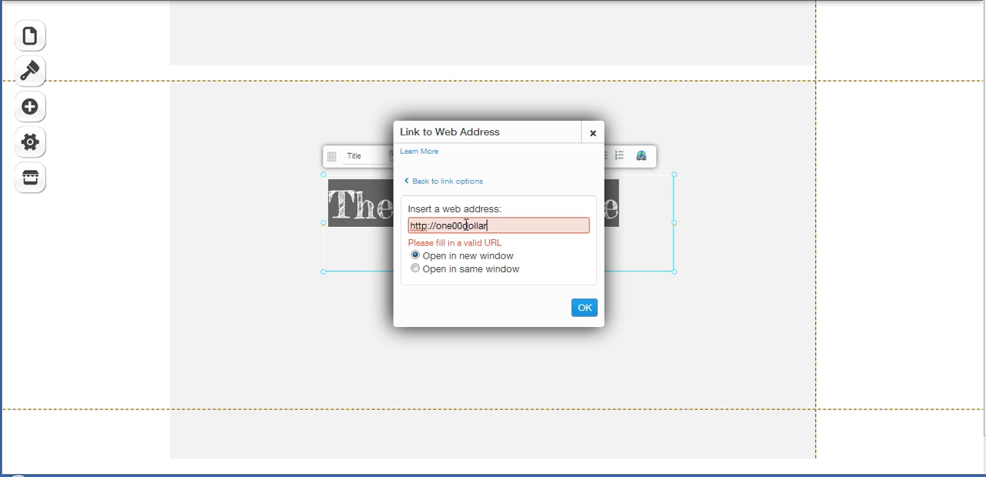
text(s.c)
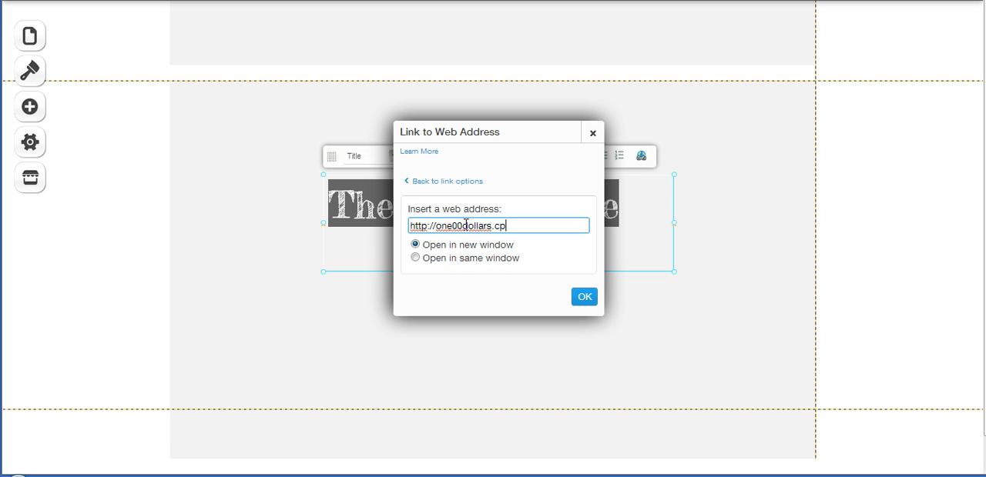
text(om)
click(585, 298)
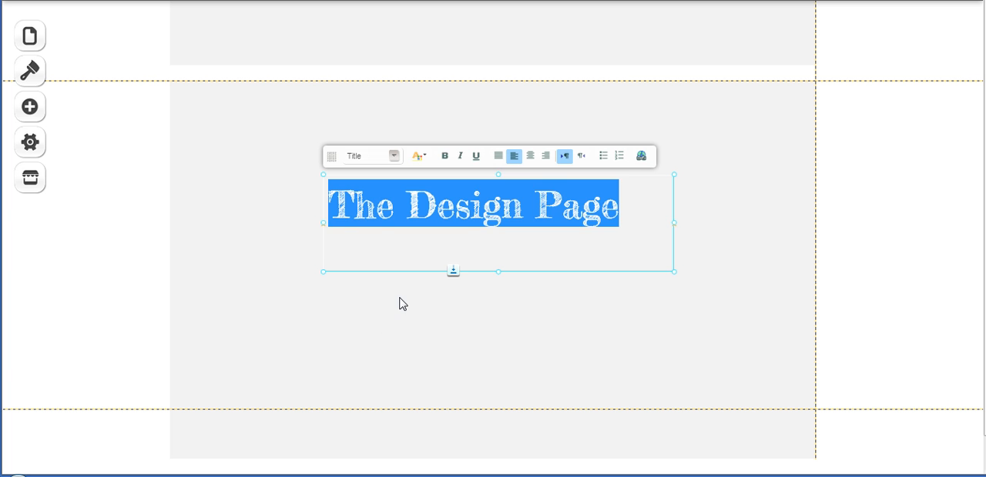
Leave text editing of the heading and preview the page
click(266, 262)
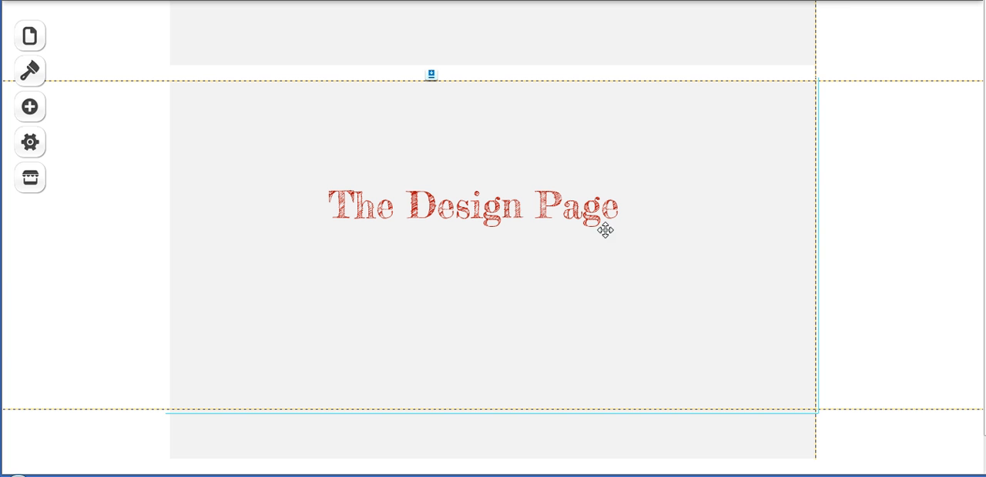
click(793, 12)
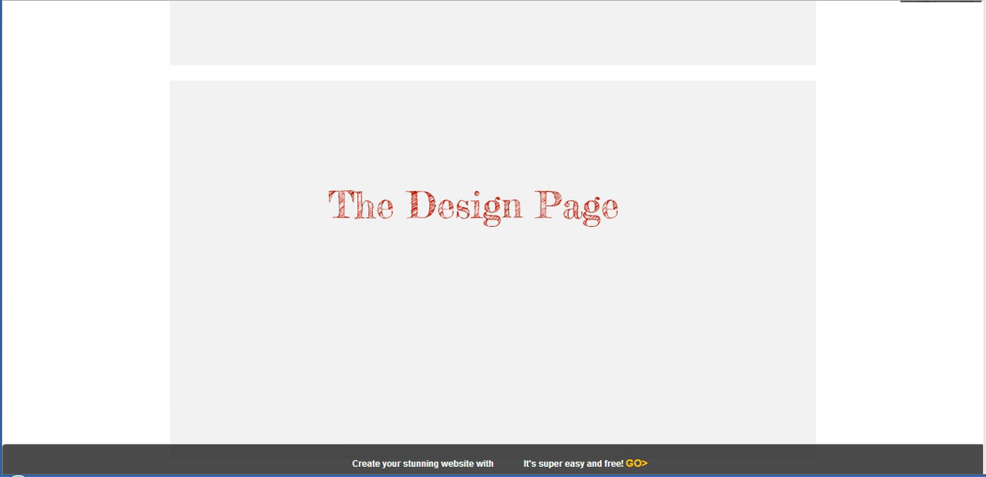